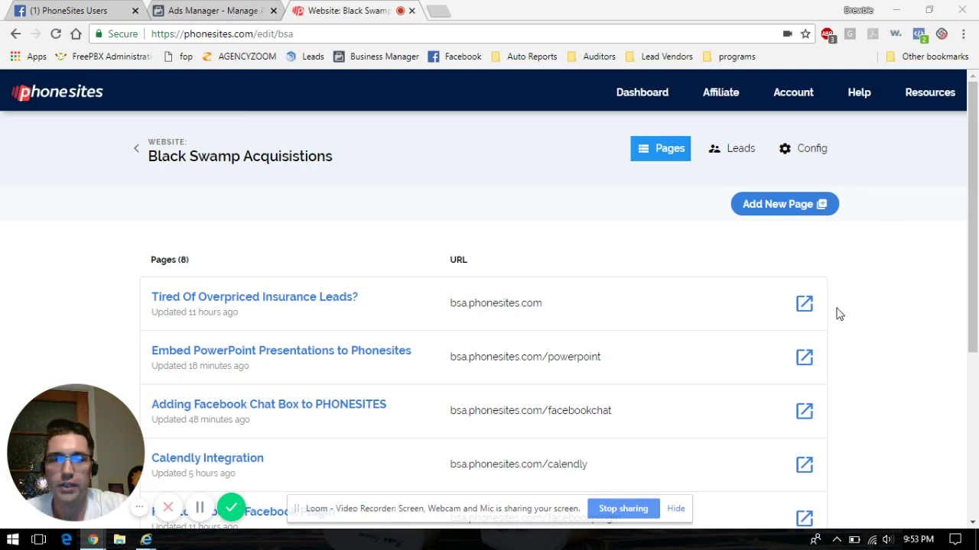
# Step: Switch to Ads Manager, start a fresh campaign without resuming the saved draft, and choose the Conversions objective with its default campaign name
pyautogui.click(213, 13)
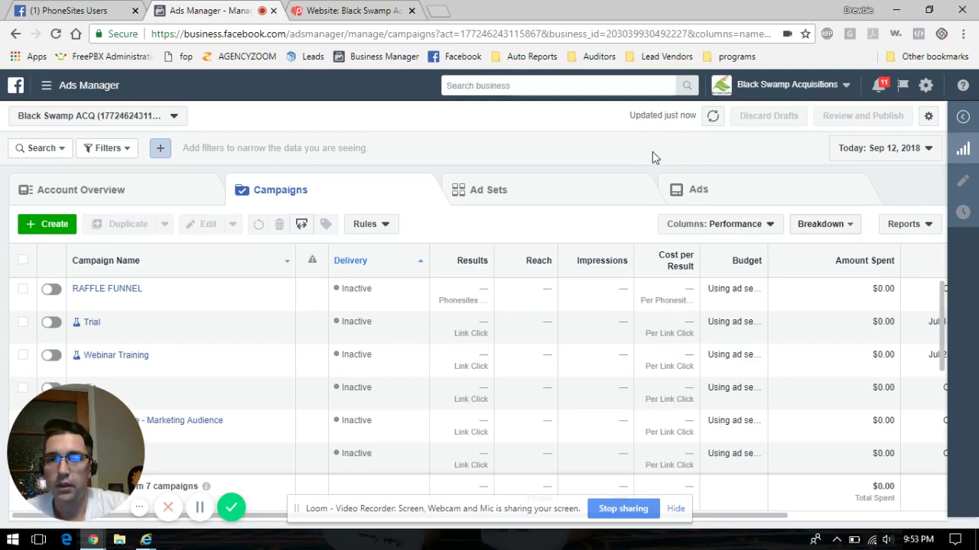
pyautogui.click(61, 227)
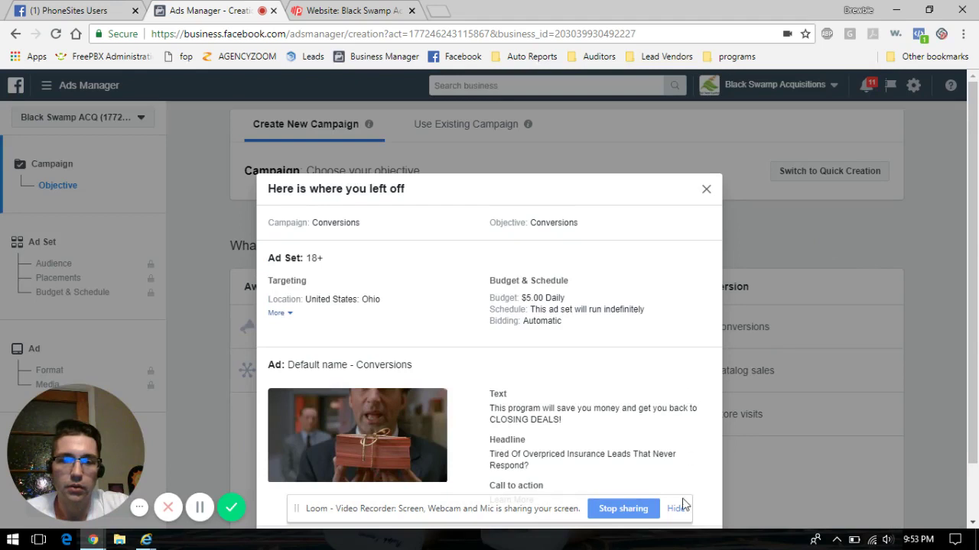
pyautogui.click(706, 189)
pyautogui.scroll(-1, 931, 238)
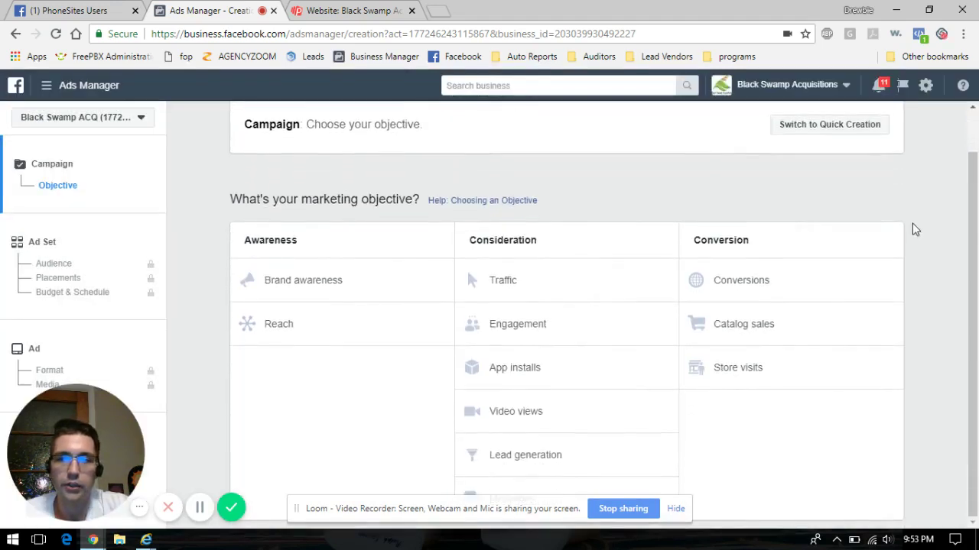
pyautogui.click(740, 285)
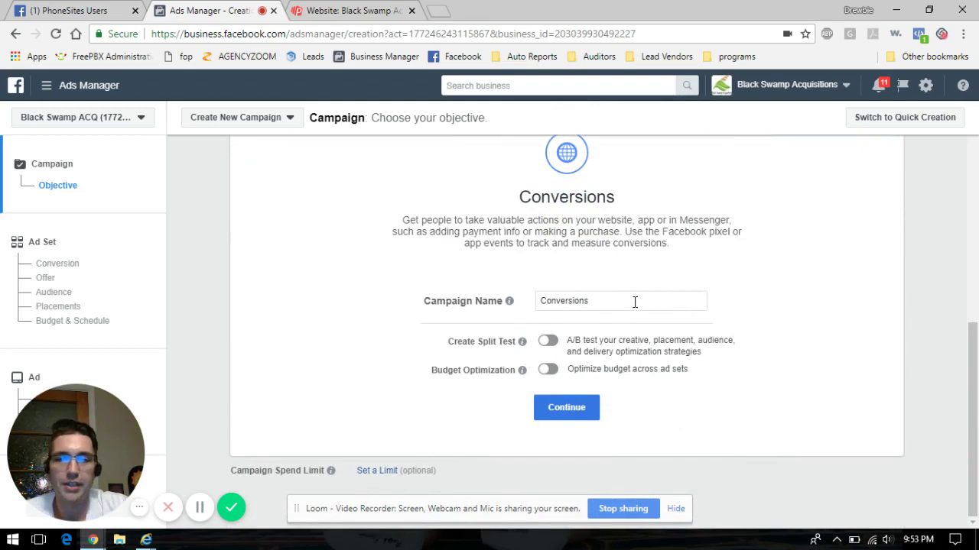
pyautogui.click(592, 410)
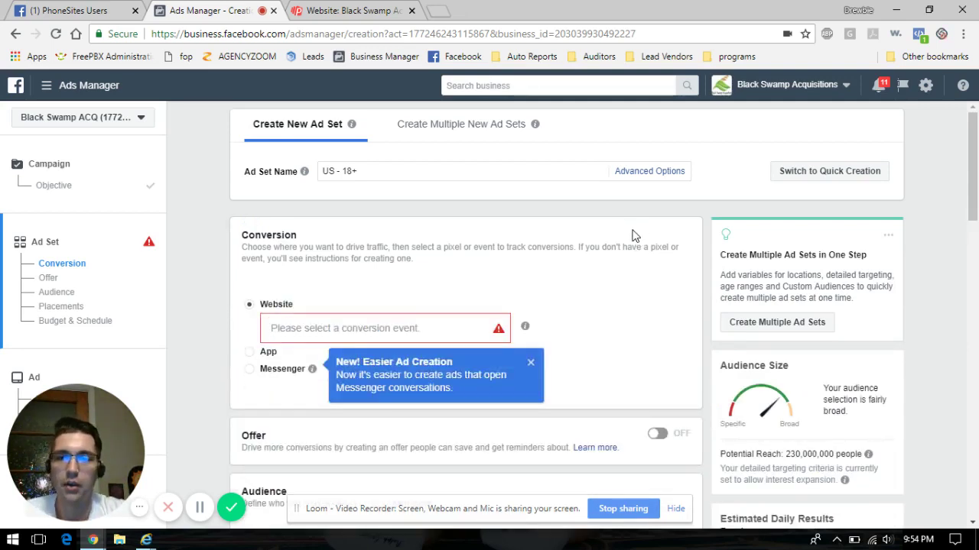
# Step: Choose Phonesites Lead as the ad set's website conversion event and dismiss the Easier Ad Creation tip
pyautogui.click(352, 330)
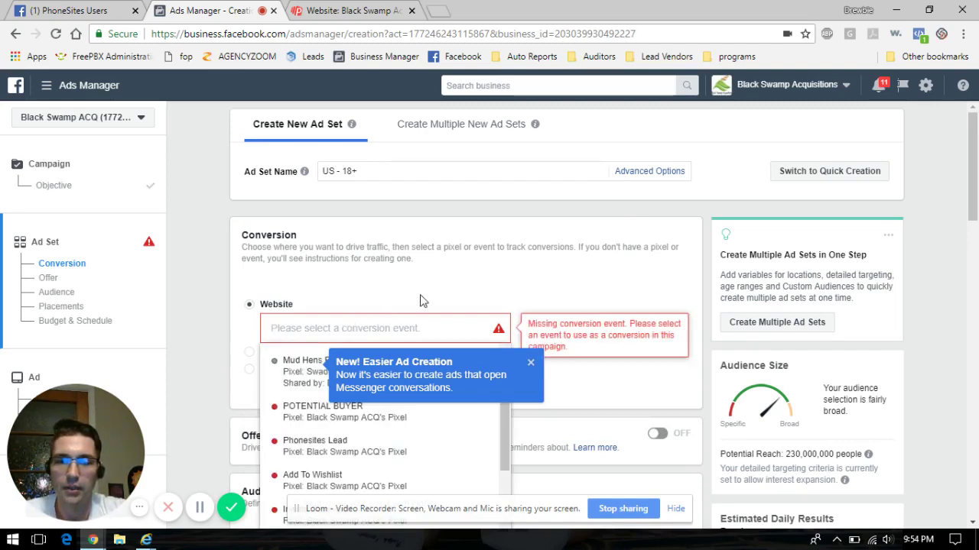
pyautogui.scroll(-1, 426, 309)
pyautogui.scroll(-1, 443, 298)
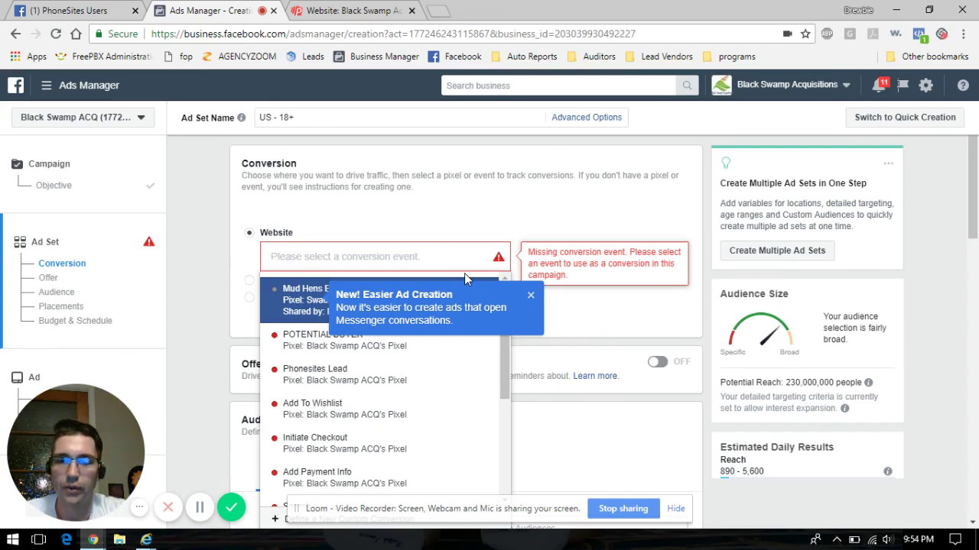
pyautogui.click(434, 384)
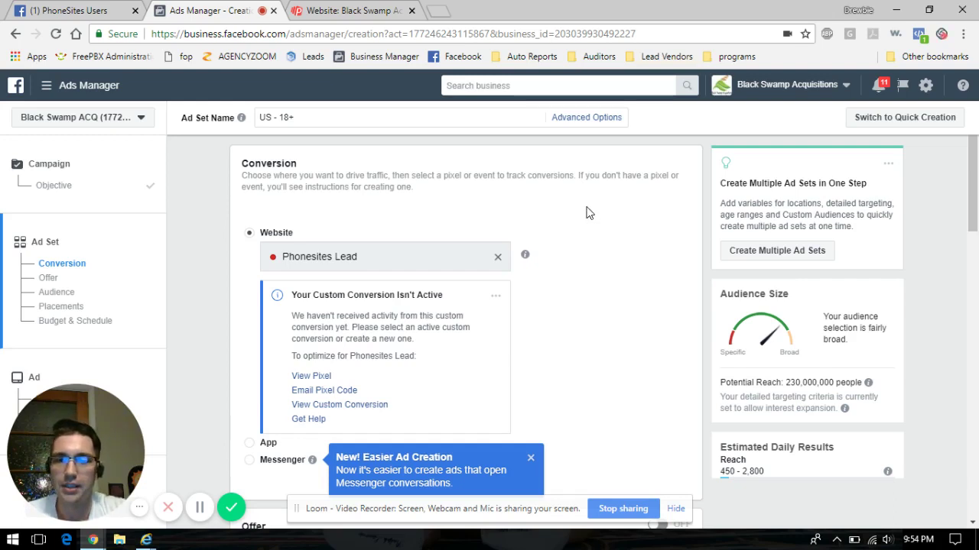
pyautogui.scroll(-1, 587, 214)
pyautogui.scroll(-1, 577, 245)
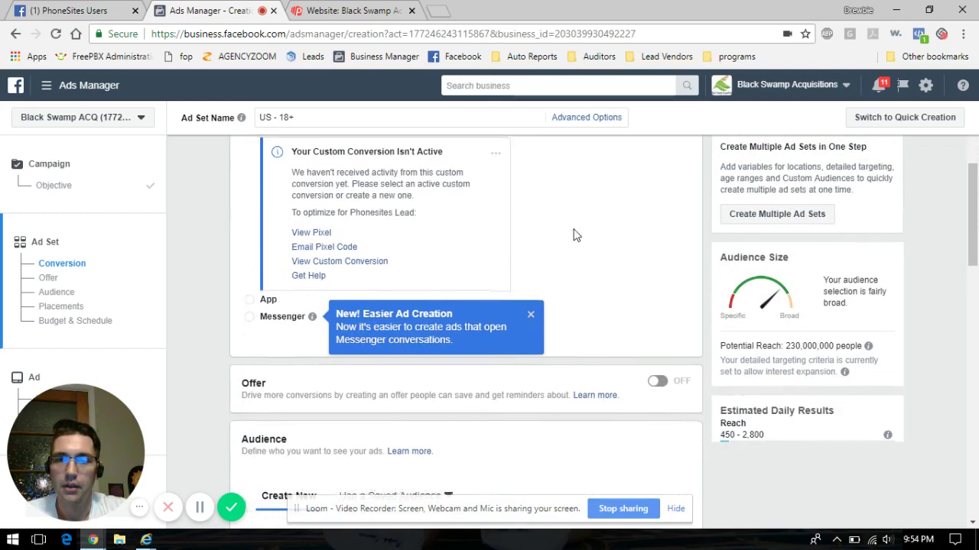
pyautogui.click(531, 315)
# Step: Set the audience location to the state of Ohio, United States
pyautogui.scroll(-2, 600, 258)
pyautogui.scroll(-2, 601, 258)
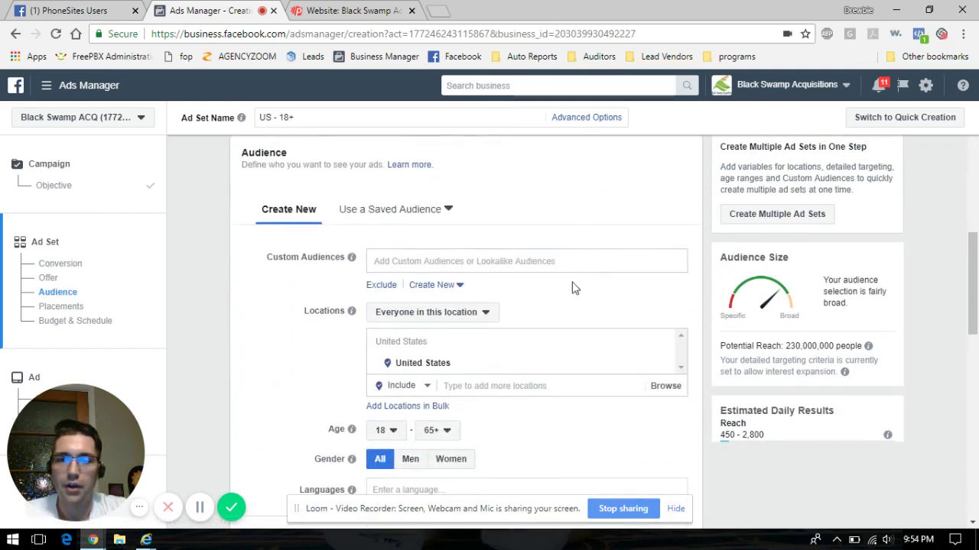
pyautogui.scroll(-1, 573, 287)
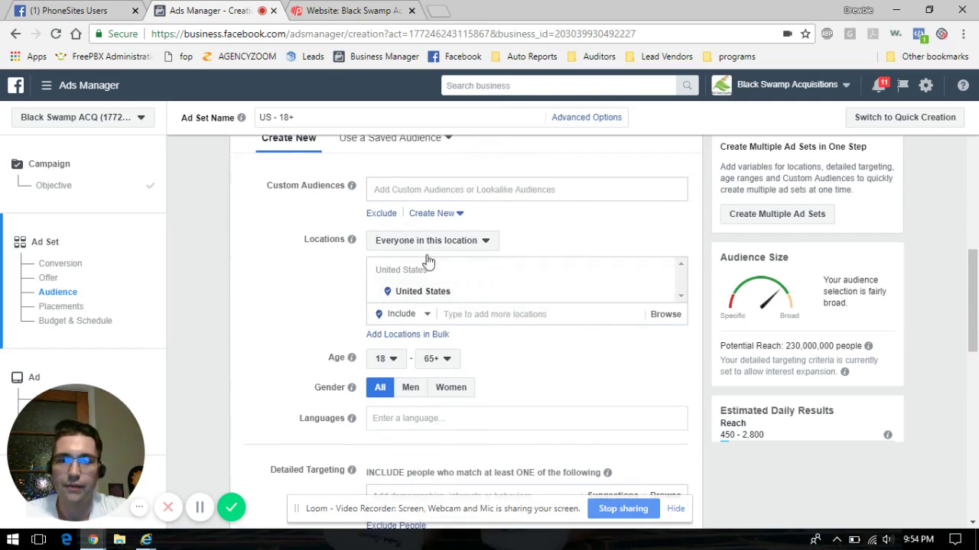
pyautogui.click(525, 314)
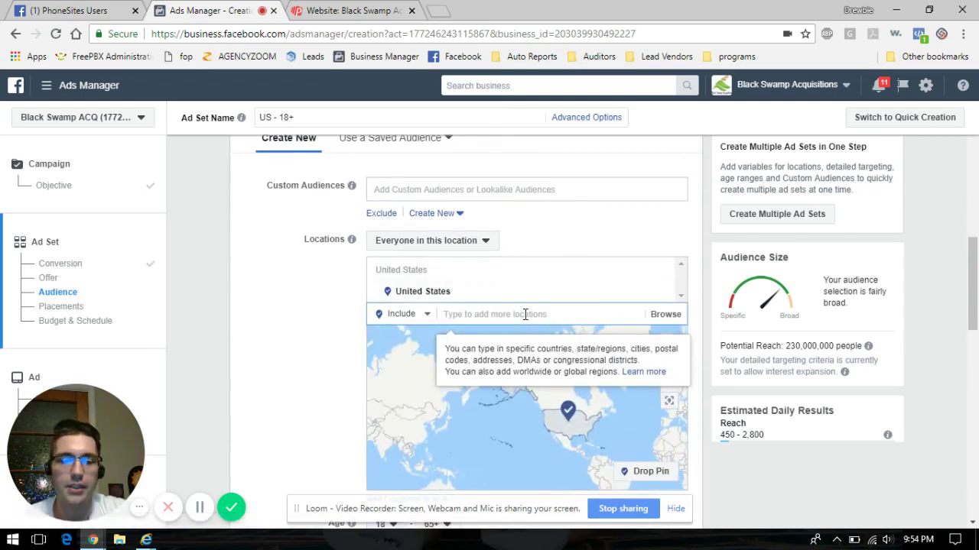
pyautogui.write('ohio')
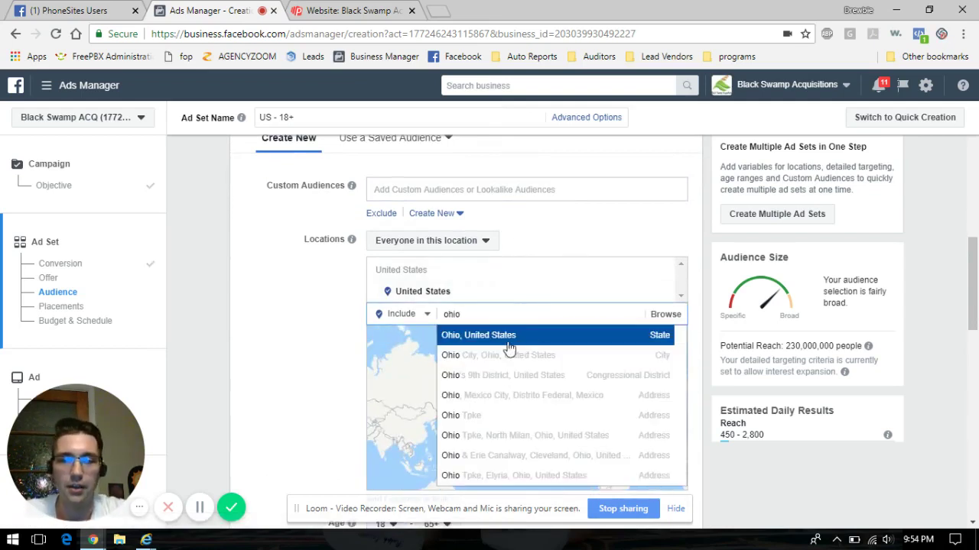
pyautogui.click(522, 342)
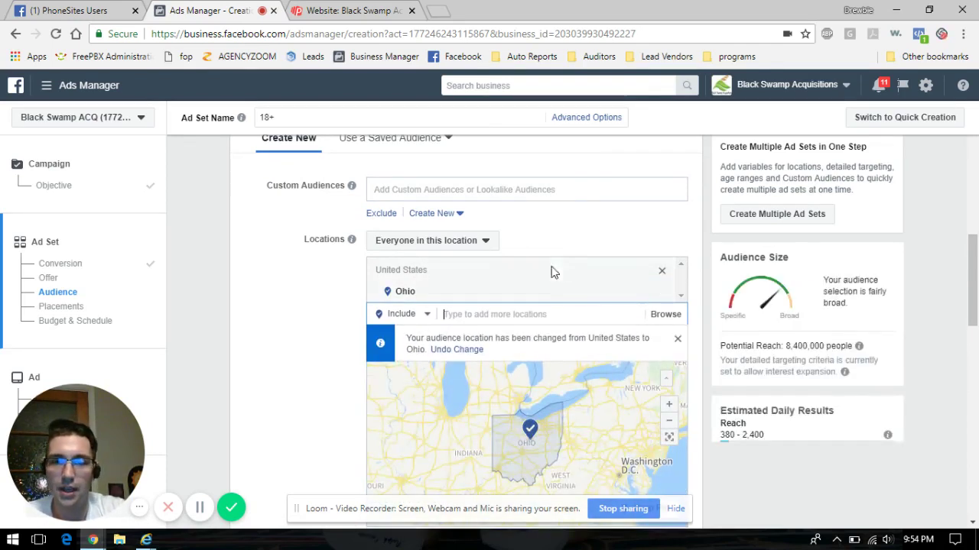
# Step: Add the State Farm Insurance interest to the audience's detailed targeting
pyautogui.scroll(-4, 642, 269)
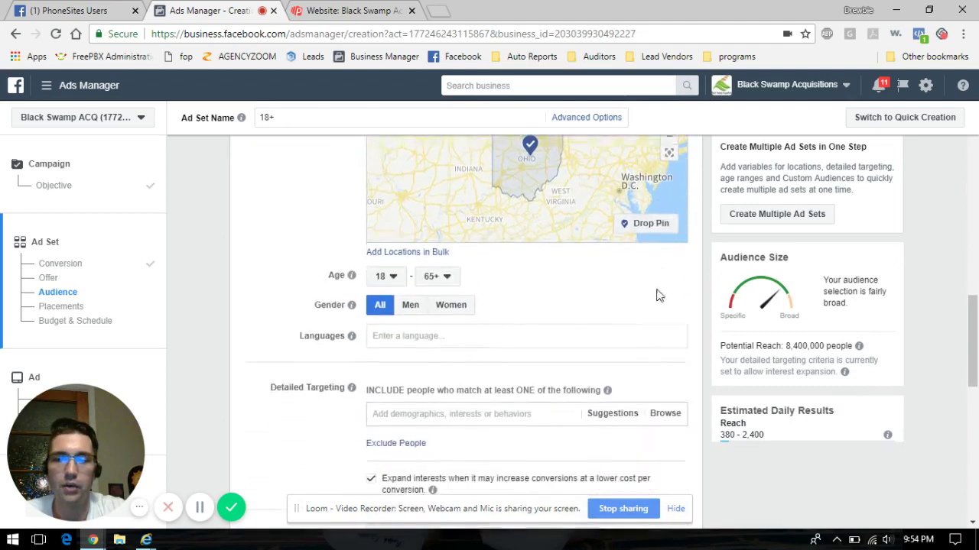
pyautogui.scroll(-1, 596, 299)
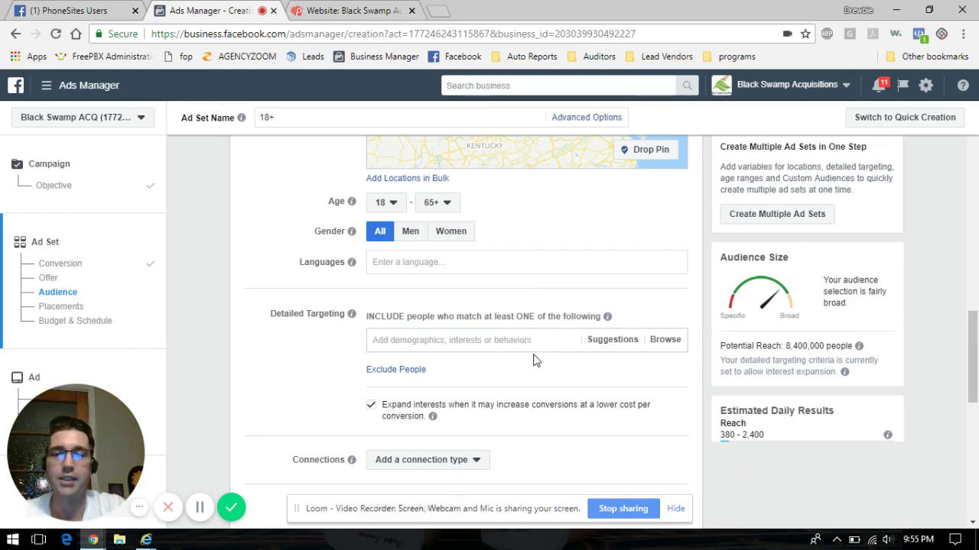
pyautogui.scroll(-1, 538, 367)
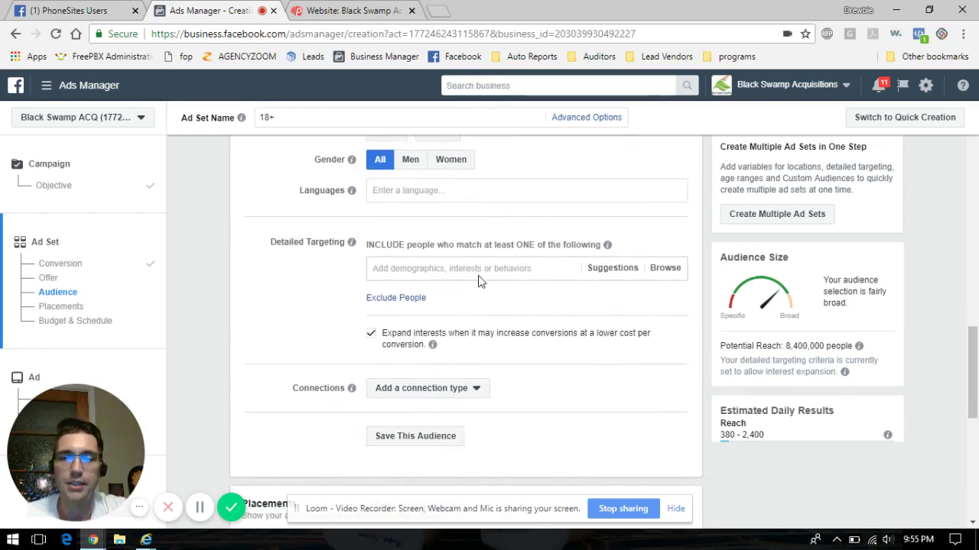
pyautogui.click(495, 268)
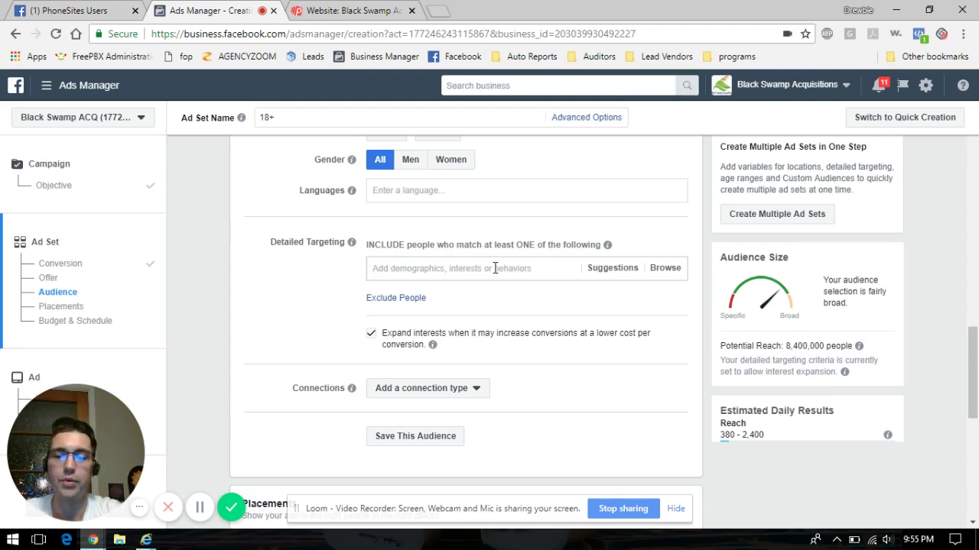
pyautogui.write('state')
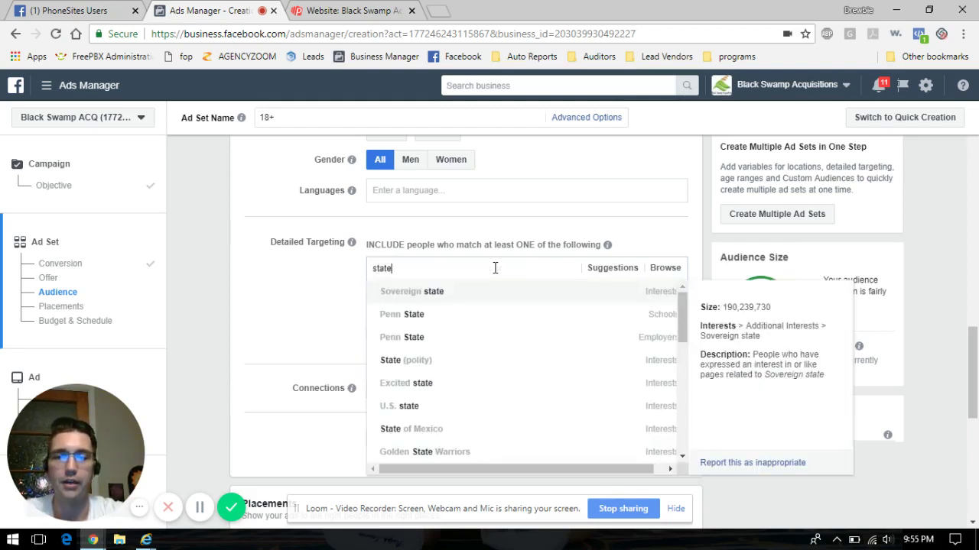
pyautogui.write(' farm')
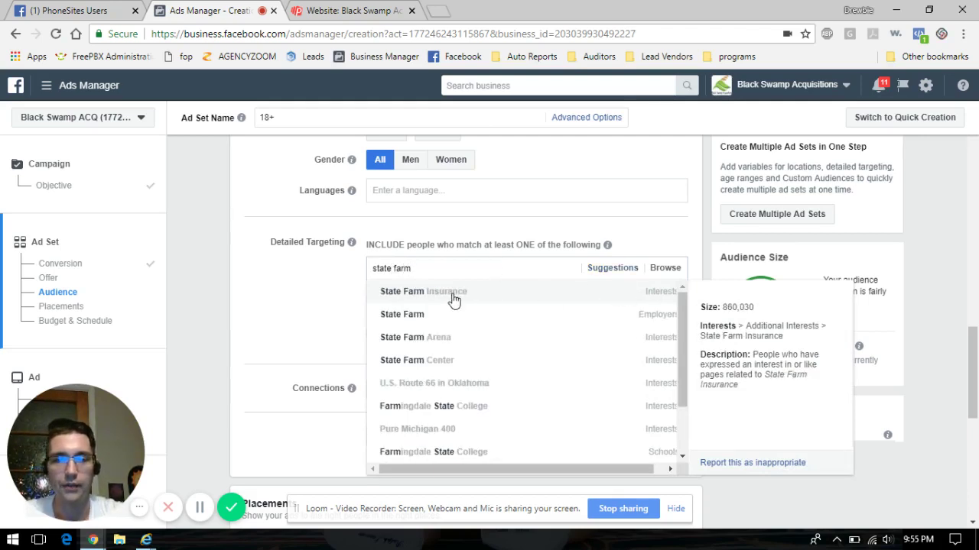
pyautogui.press('Return')
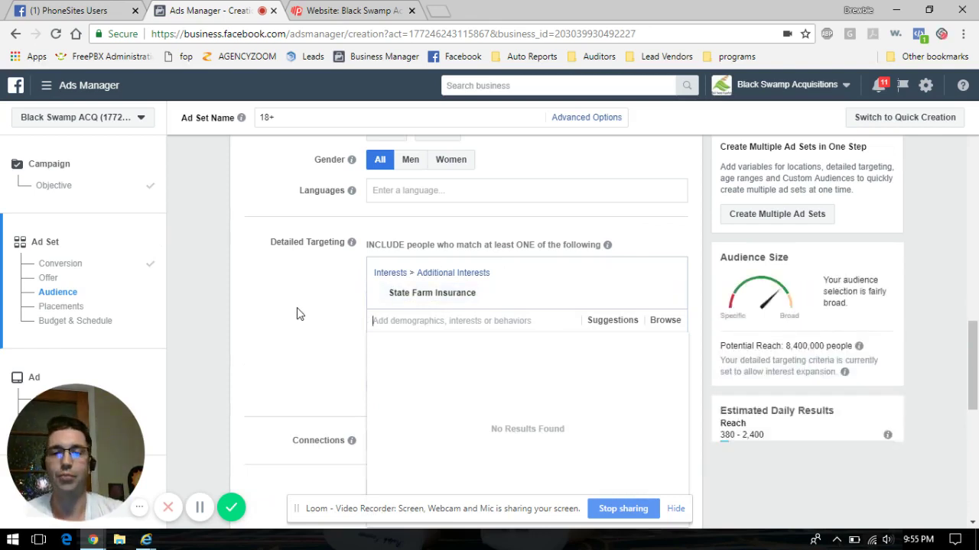
pyautogui.click(271, 279)
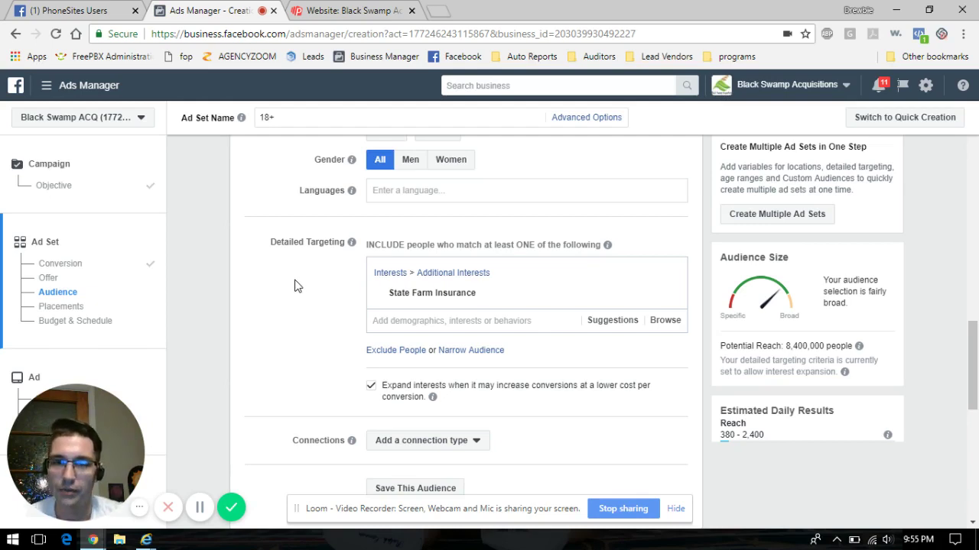
pyautogui.moveTo(465, 293)
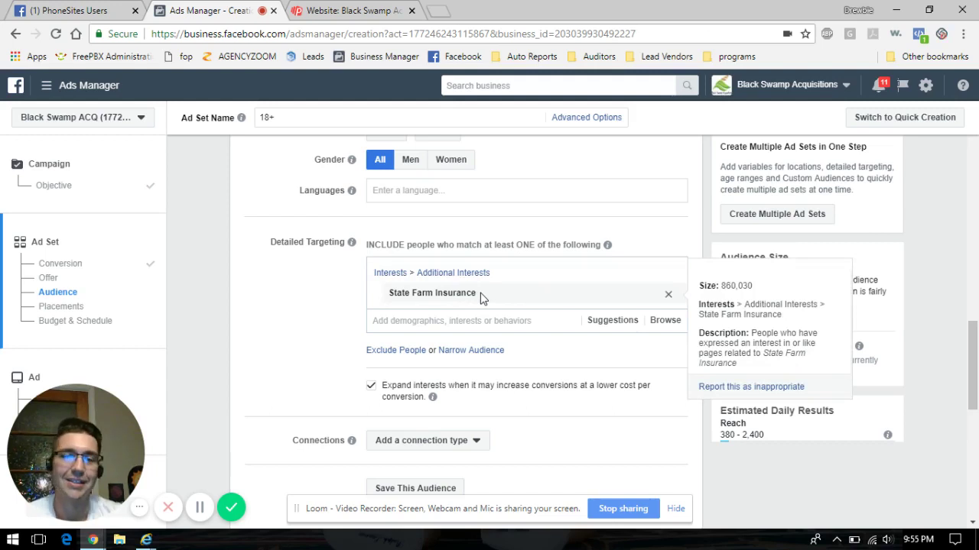
pyautogui.moveTo(286, 299); pyautogui.dragTo(286, 277)
pyautogui.click(286, 277)
# Step: Set the ad set's daily budget to $5.00 and continue to the ad setup
pyautogui.scroll(-3, 300, 298)
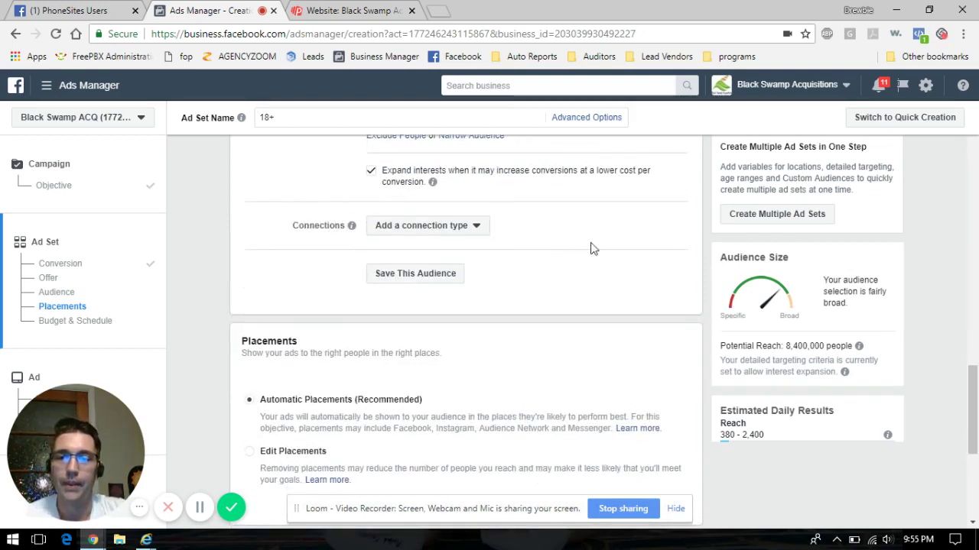
pyautogui.scroll(-2, 620, 256)
pyautogui.scroll(-1, 619, 259)
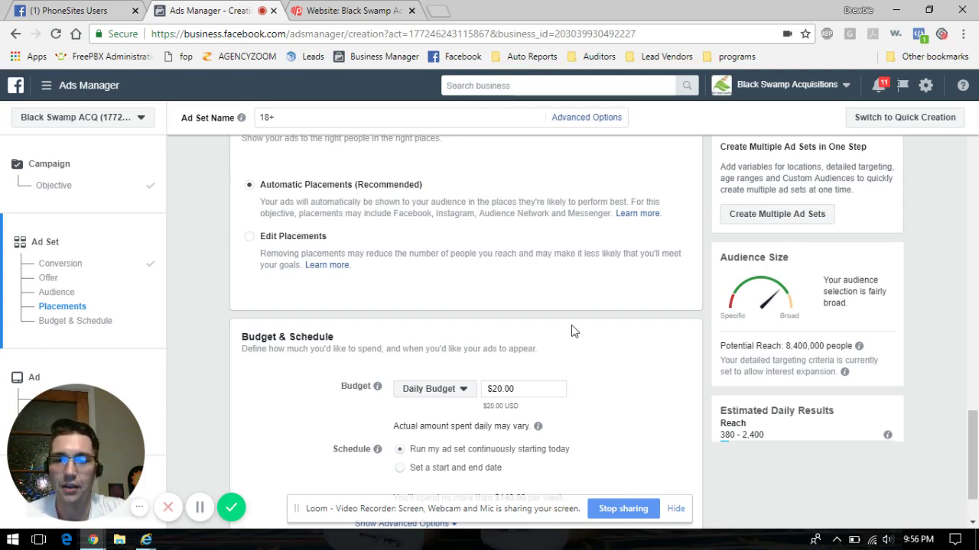
pyautogui.scroll(-1, 573, 330)
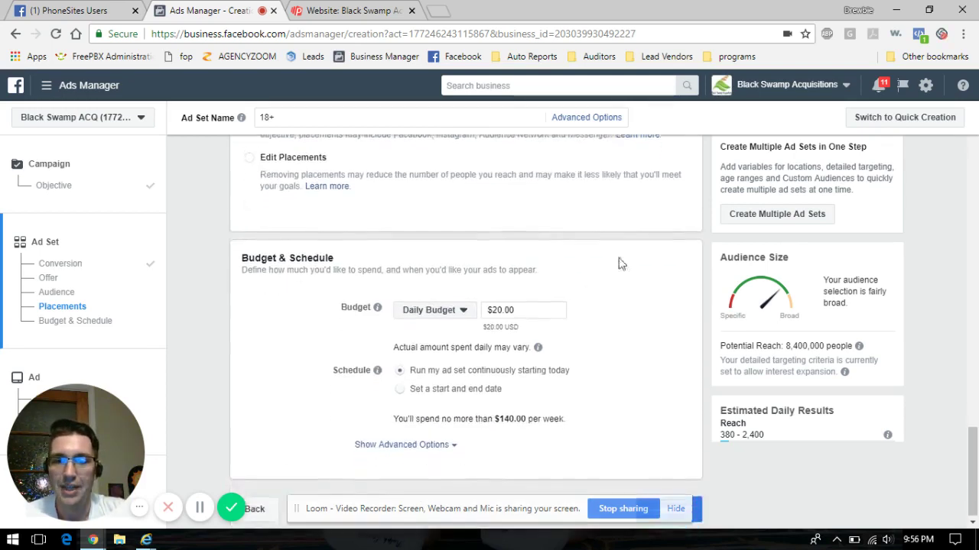
pyautogui.click(452, 309)
pyautogui.click(653, 309)
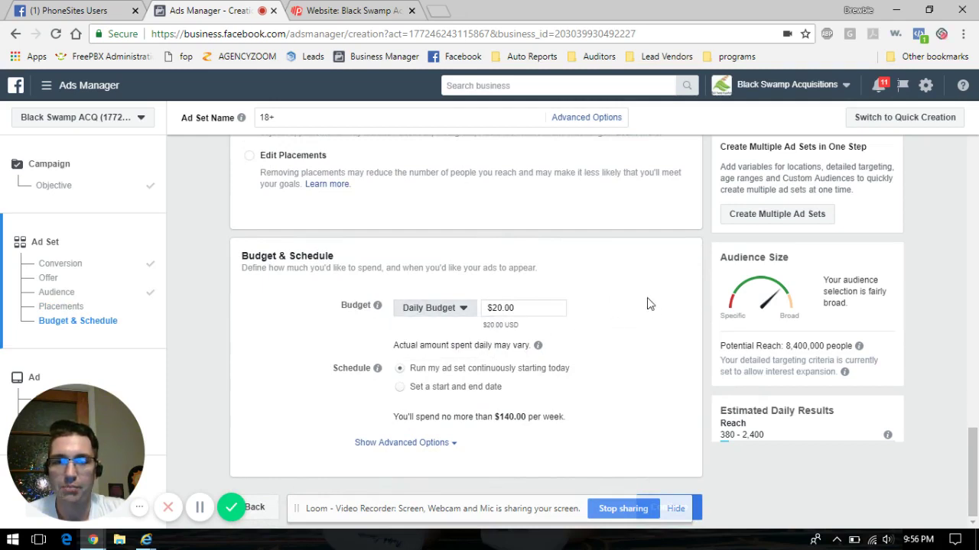
pyautogui.click(540, 306)
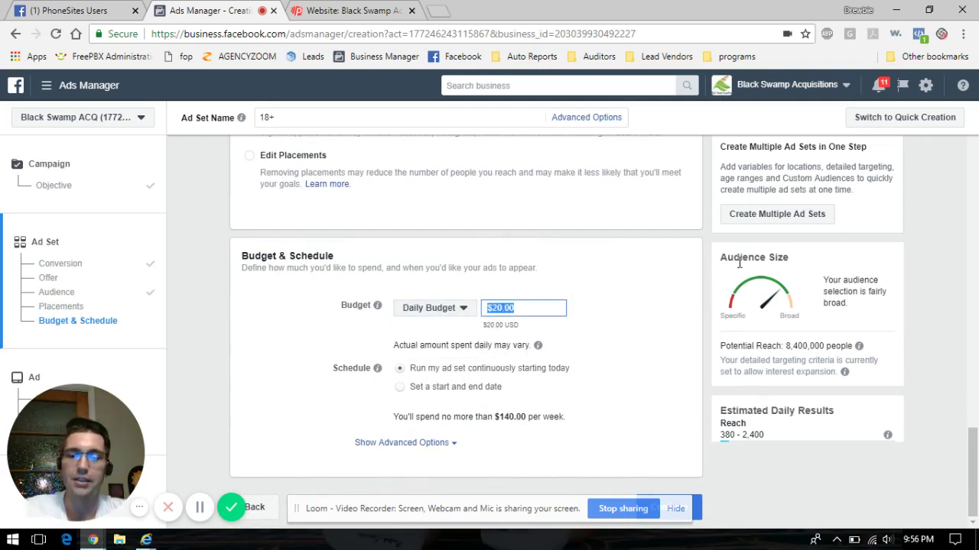
pyautogui.write('5')
pyautogui.click(618, 279)
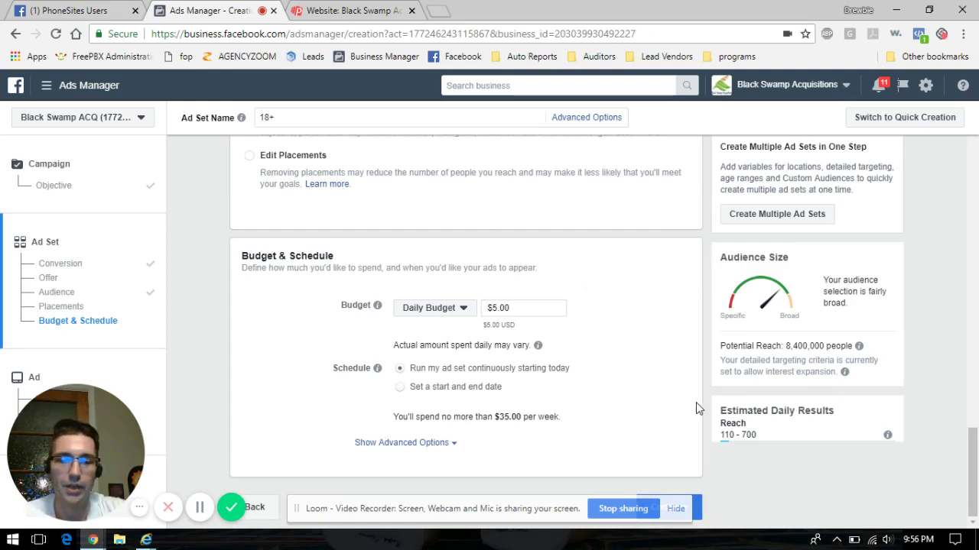
pyautogui.click(700, 517)
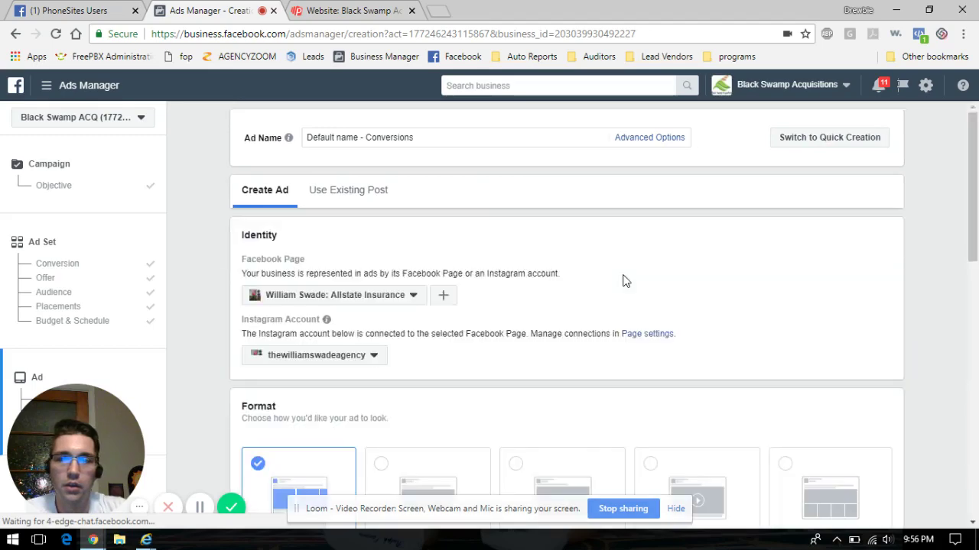
# Step: Set the ad's Facebook Page identity to Black Swamp Acquisitions
pyautogui.scroll(-2, 591, 229)
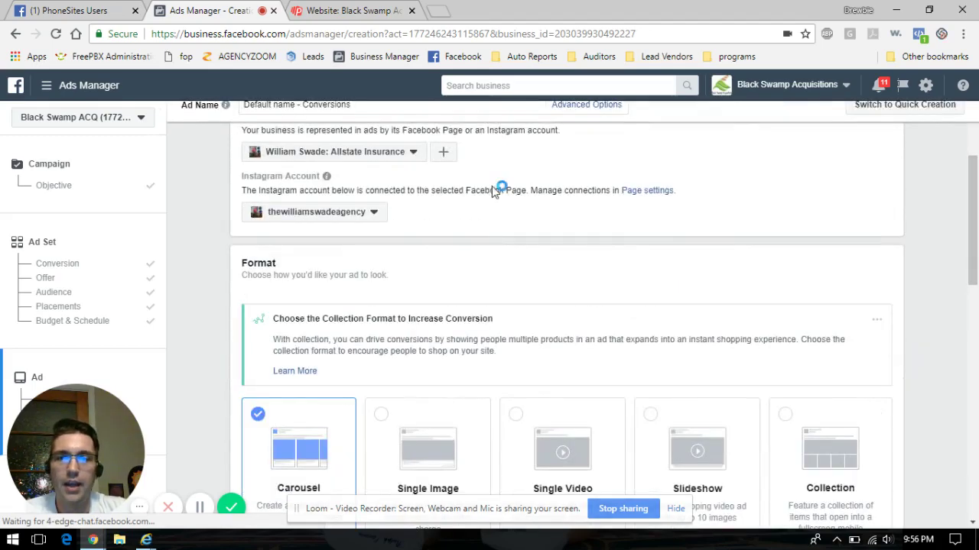
pyautogui.scroll(2, 563, 197)
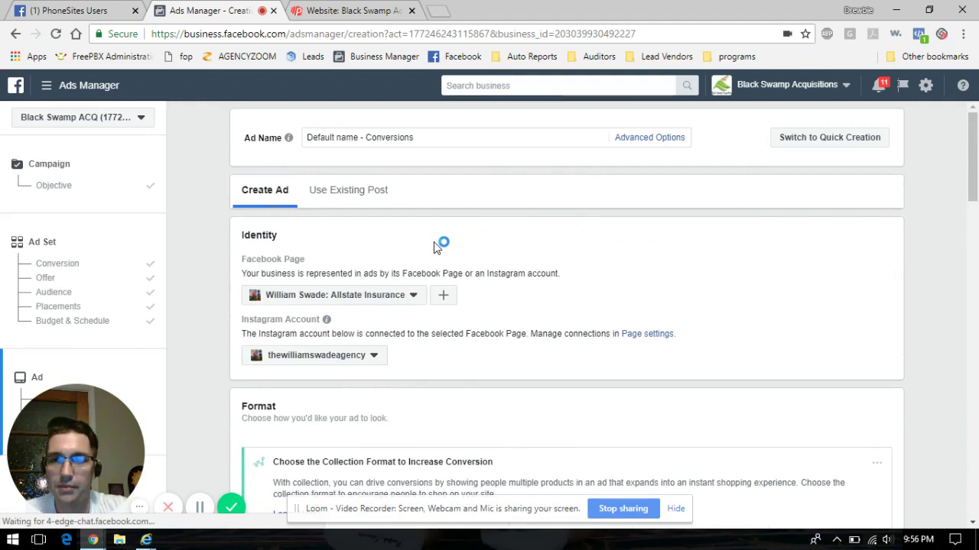
pyautogui.click(412, 296)
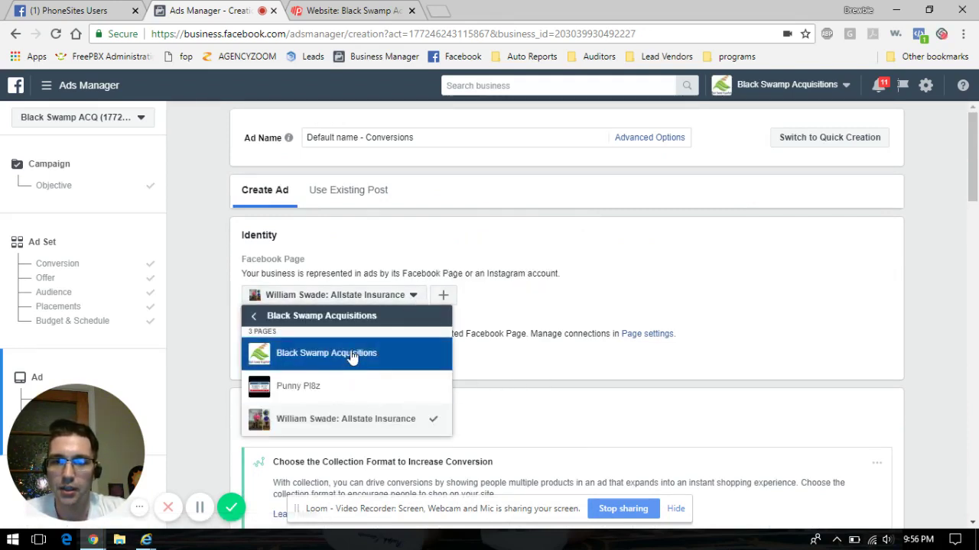
pyautogui.click(440, 356)
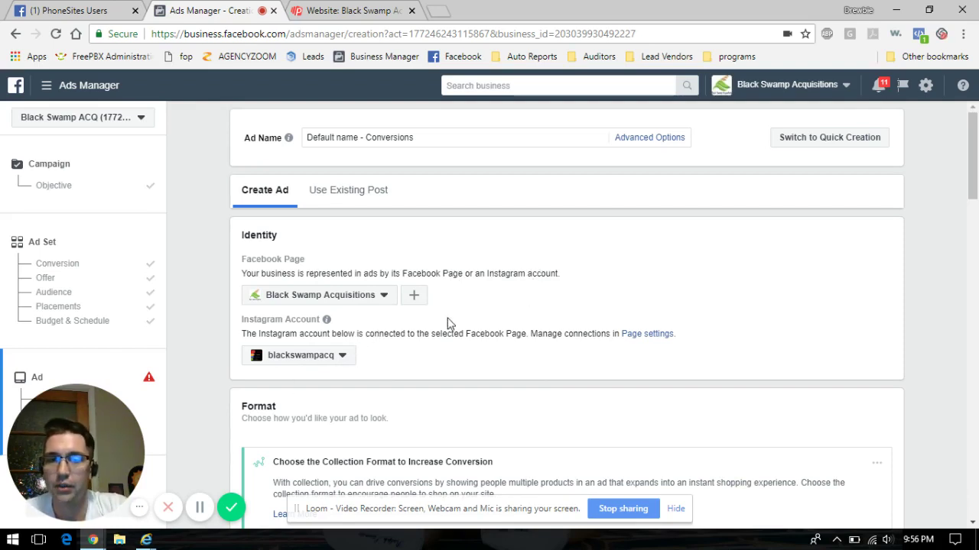
pyautogui.scroll(-2, 461, 332)
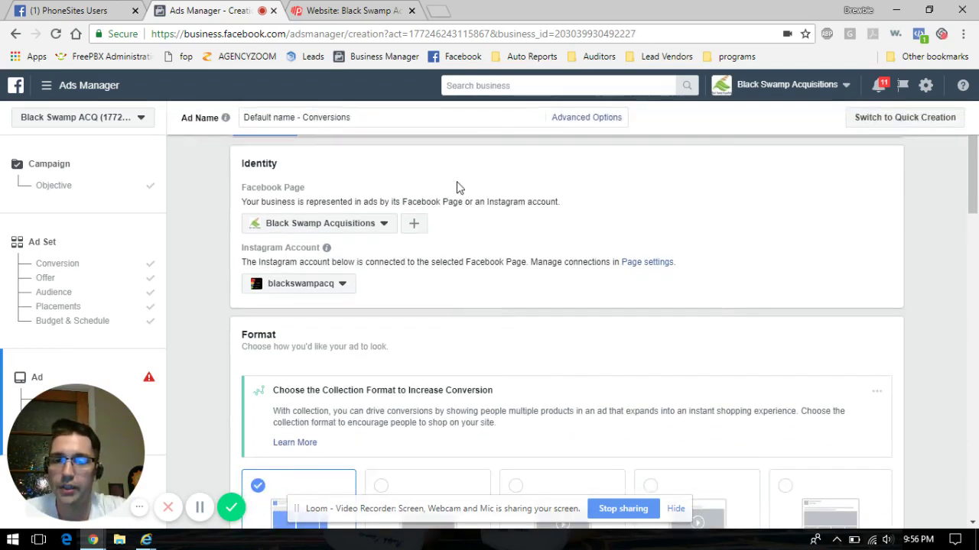
# Step: Set the ad format to Single Image
pyautogui.scroll(-2, 513, 237)
pyautogui.scroll(-2, 538, 217)
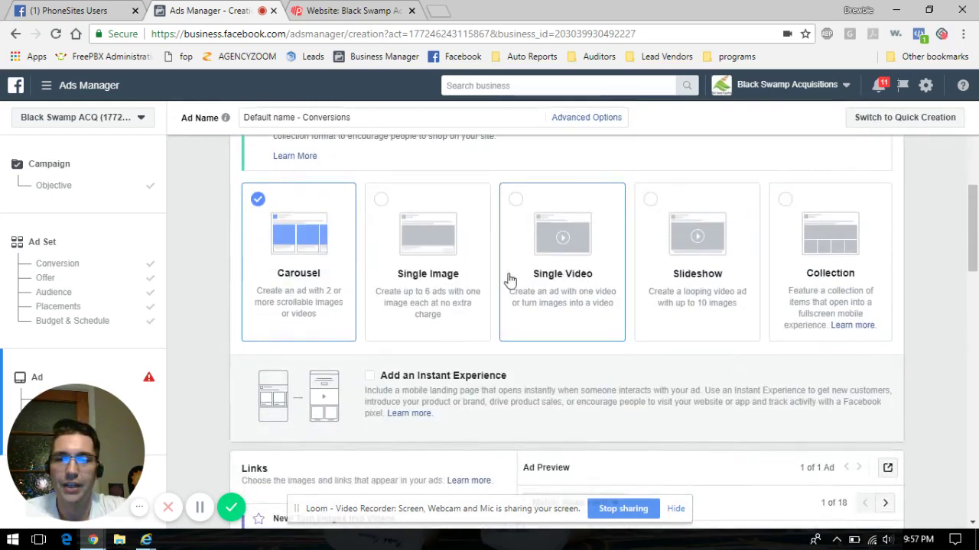
pyautogui.click(446, 237)
# Step: Examine the ad's image, link, text and website URL settings, including the suggested website addresses
pyautogui.scroll(-1, 446, 257)
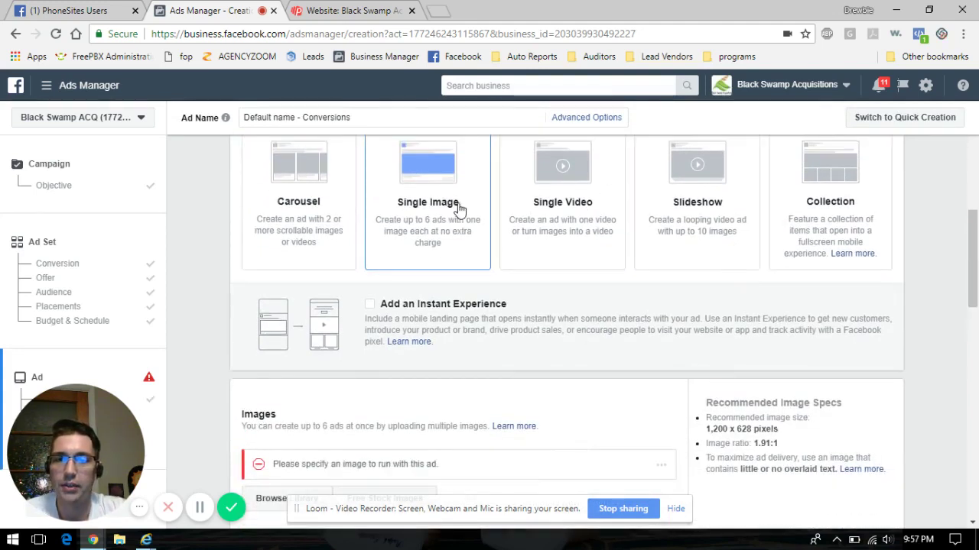
pyautogui.scroll(-2, 437, 194)
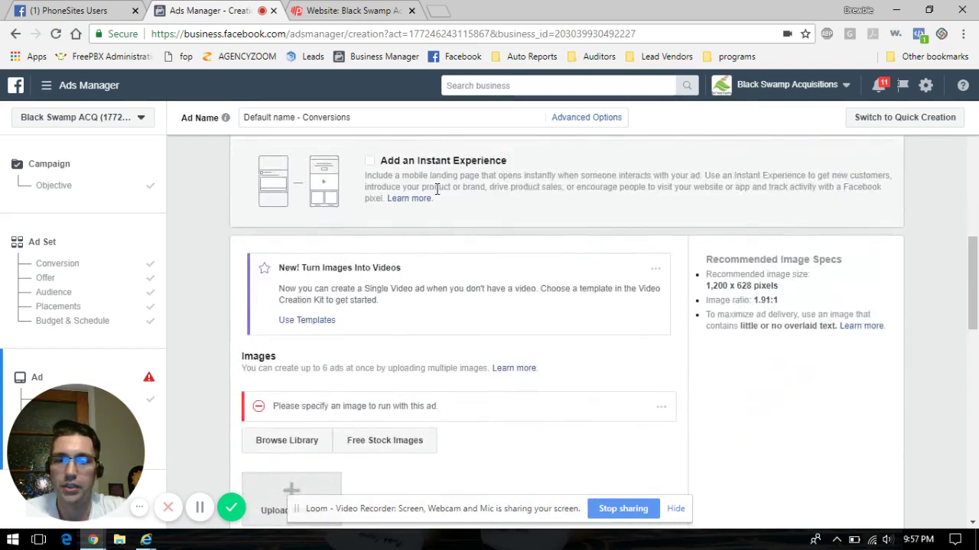
pyautogui.scroll(-2, 544, 242)
pyautogui.scroll(-1, 544, 242)
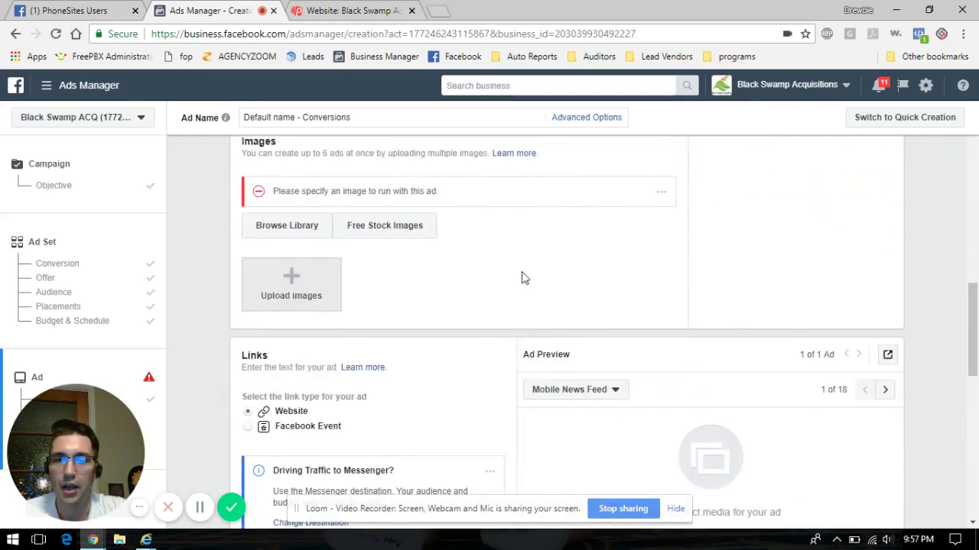
pyautogui.scroll(-1, 585, 261)
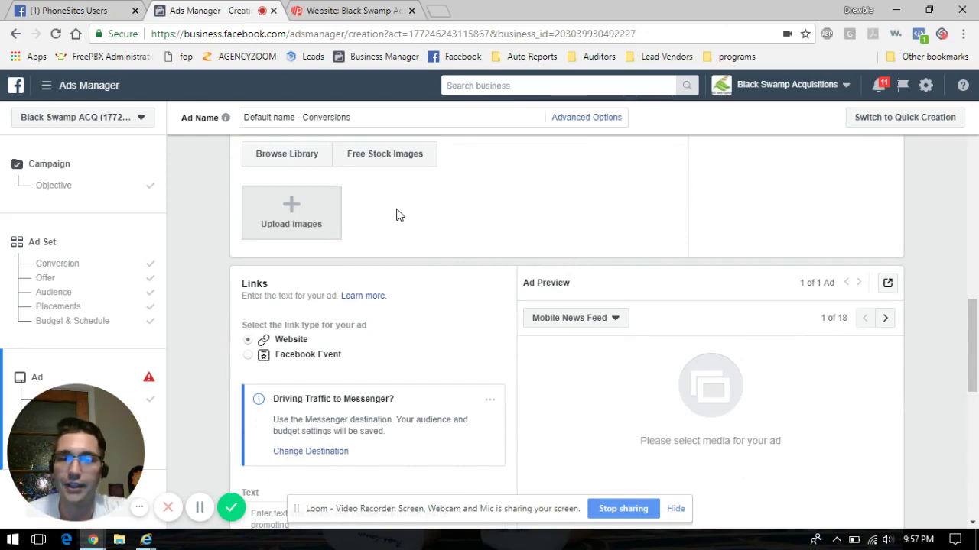
pyautogui.scroll(-2, 412, 215)
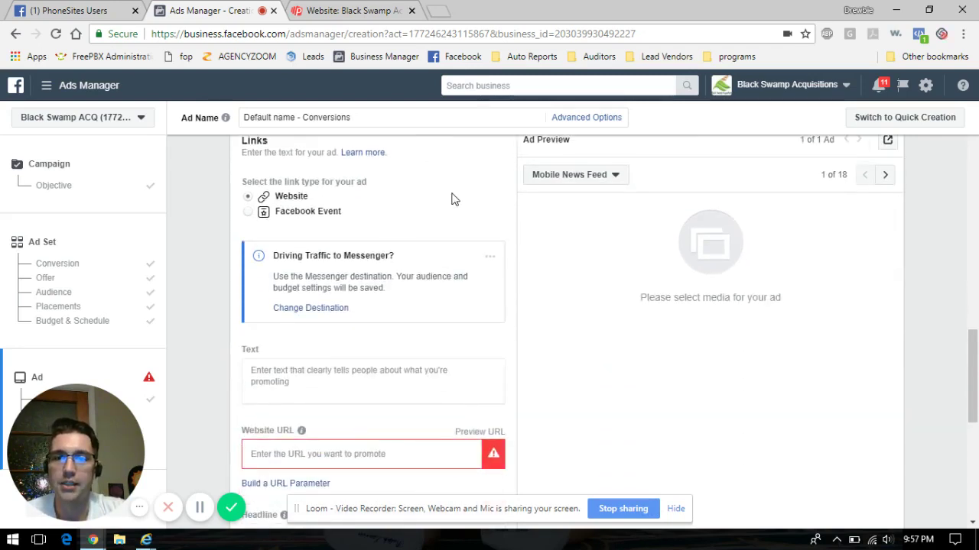
pyautogui.scroll(2, 459, 207)
pyautogui.scroll(-3, 497, 218)
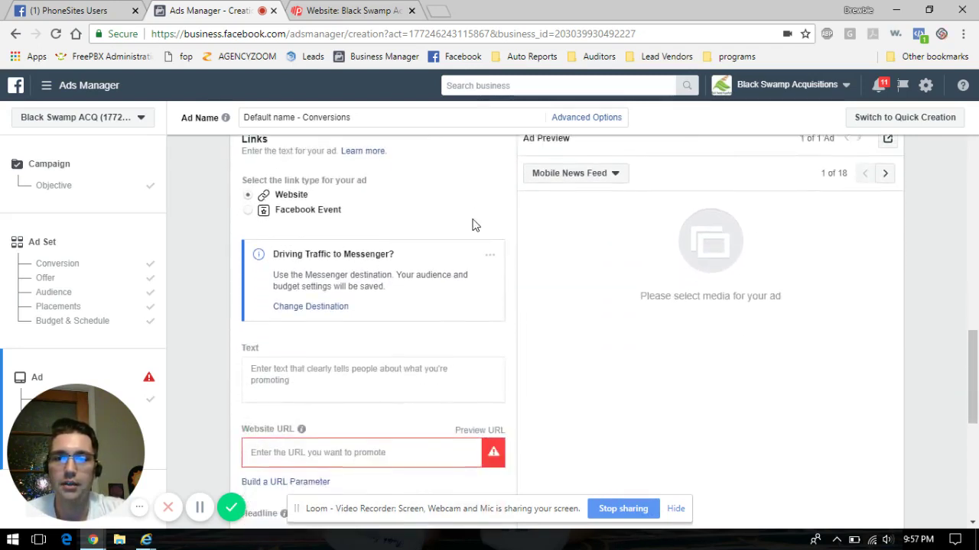
pyautogui.click(401, 383)
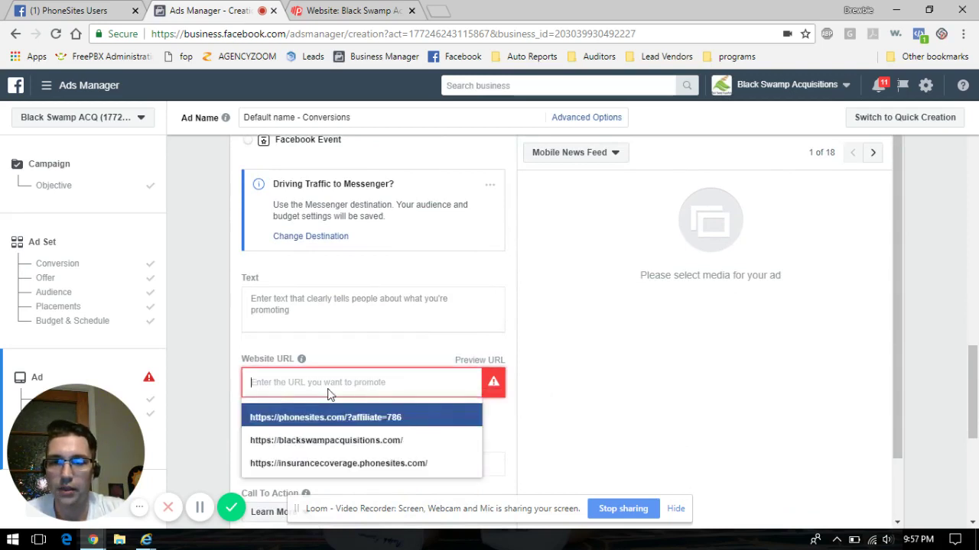
pyautogui.click(214, 314)
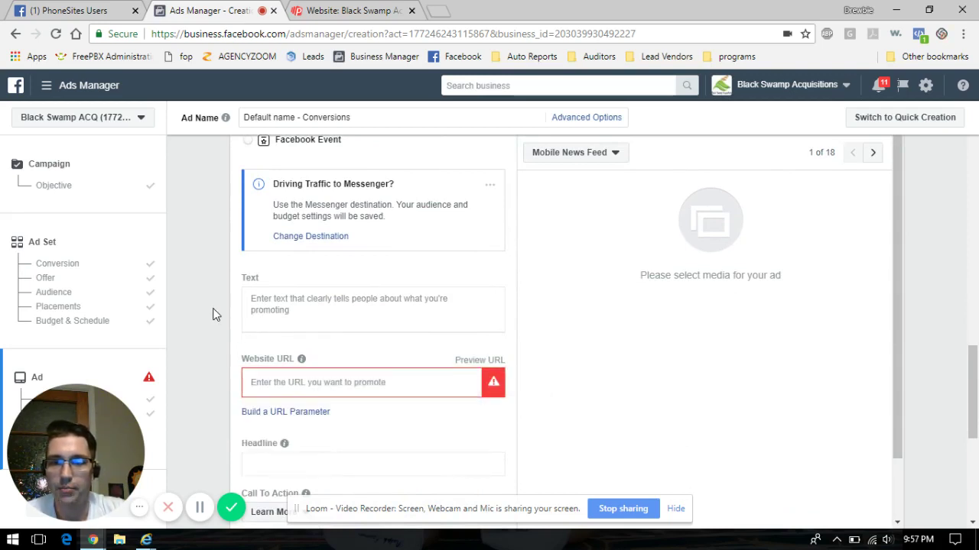
# Step: Switch to Phonesites and open the "Tired Of Overpriced Insurance Leads?" page to check its web address
pyautogui.click(377, 11)
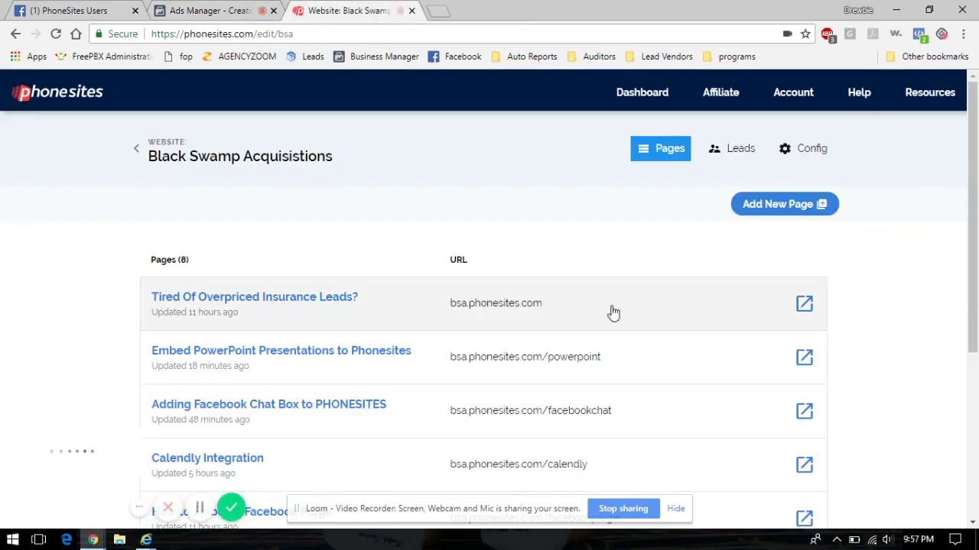
pyautogui.click(804, 306)
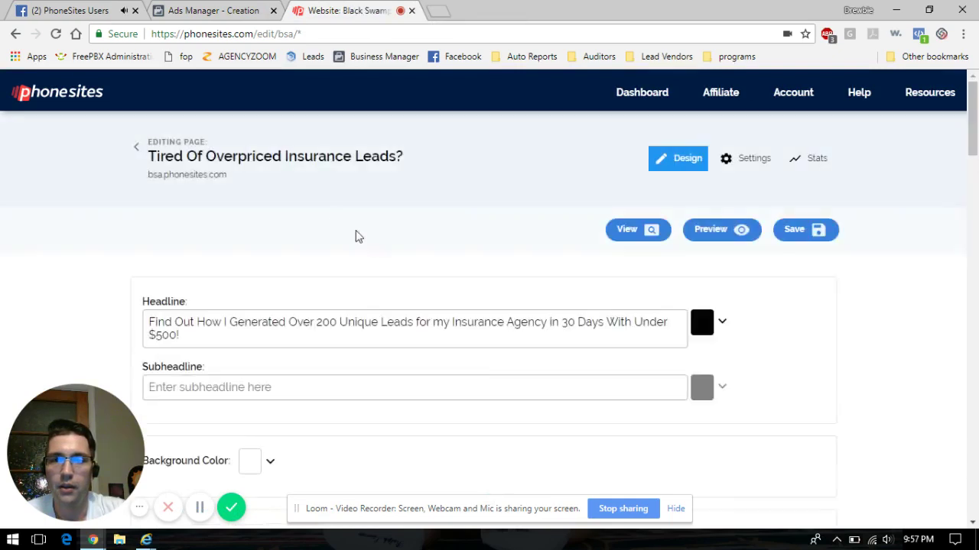
pyautogui.click(204, 181)
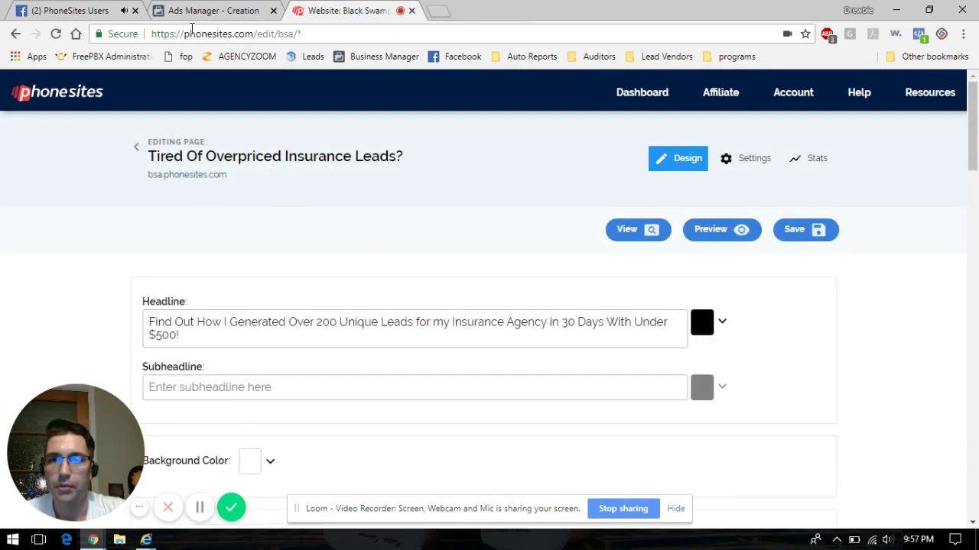
pyautogui.click(226, 11)
pyautogui.click(340, 382)
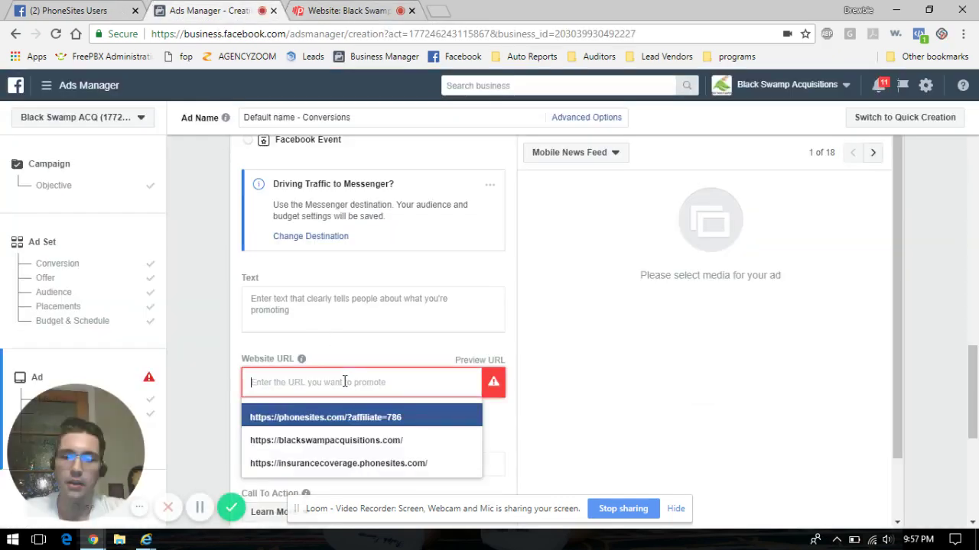
pyautogui.write('https://bsa.phonesites.com')
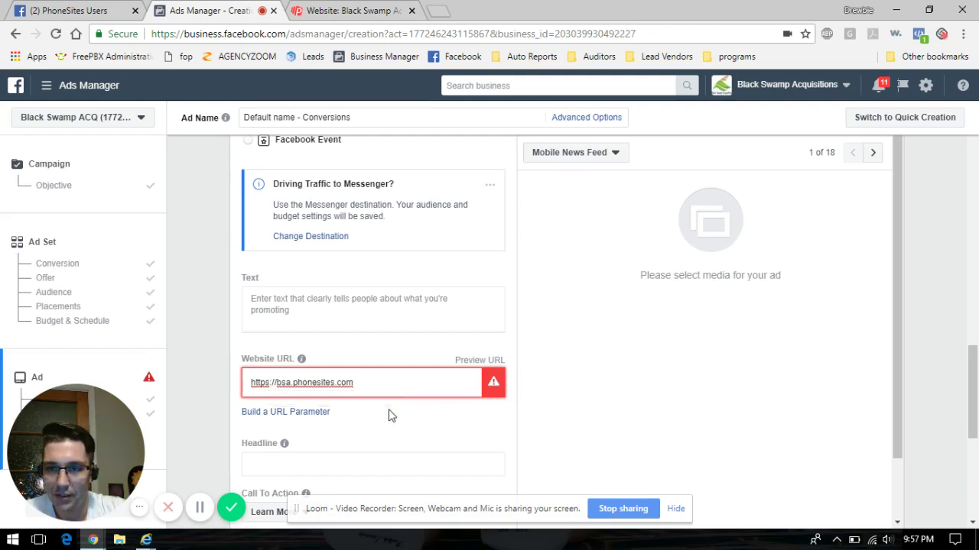
pyautogui.click(344, 380)
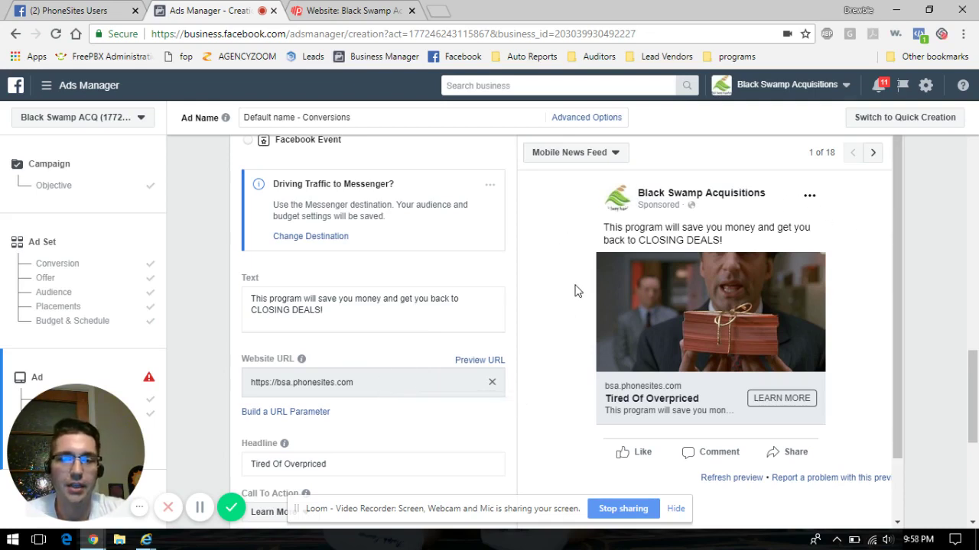
# Step: Complete the ad's headline as "Tired Of Overpriced Insurance Leads?"
pyautogui.scroll(-1, 577, 291)
pyautogui.moveTo(323, 310); pyautogui.dragTo(283, 307)
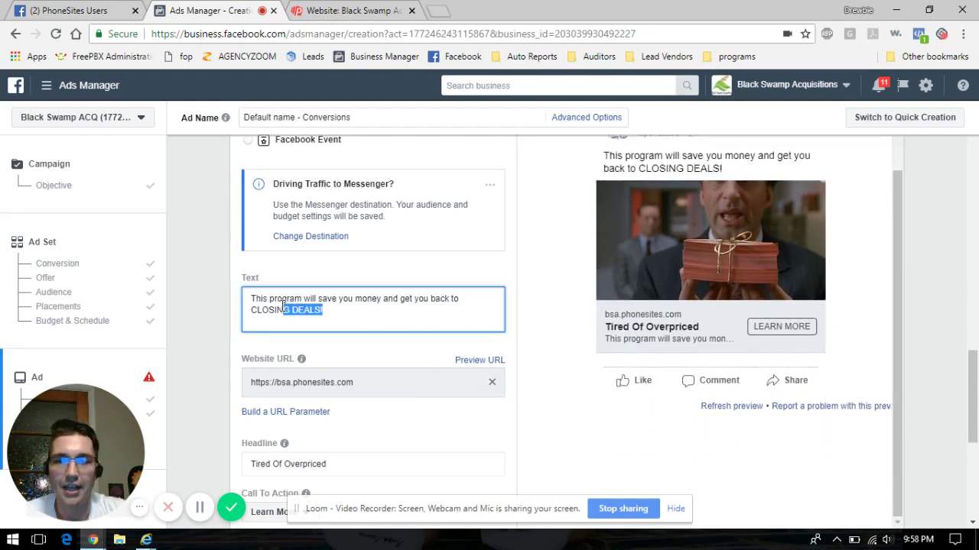
pyautogui.hotkey('ctrl', 'a')
pyautogui.click(371, 364)
pyautogui.scroll(-2, 371, 364)
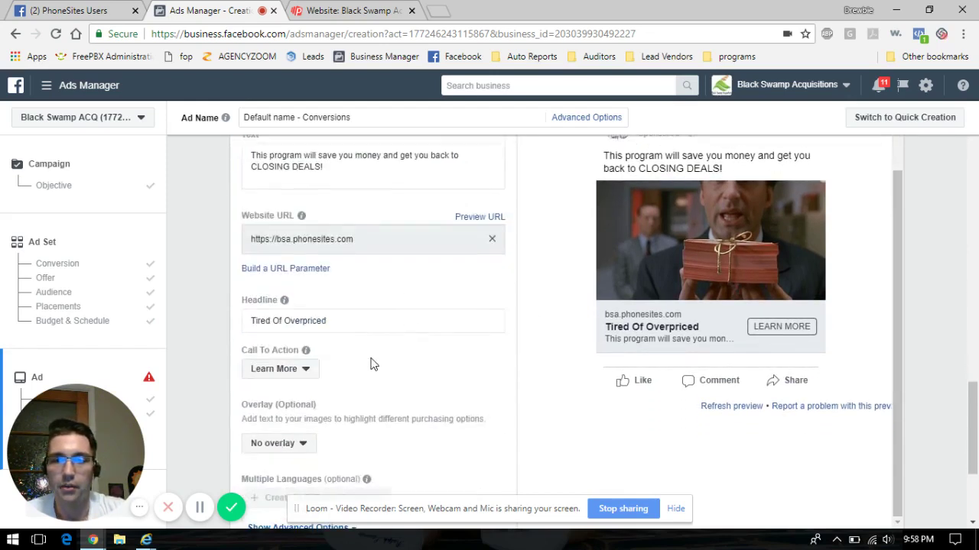
pyautogui.click(367, 319)
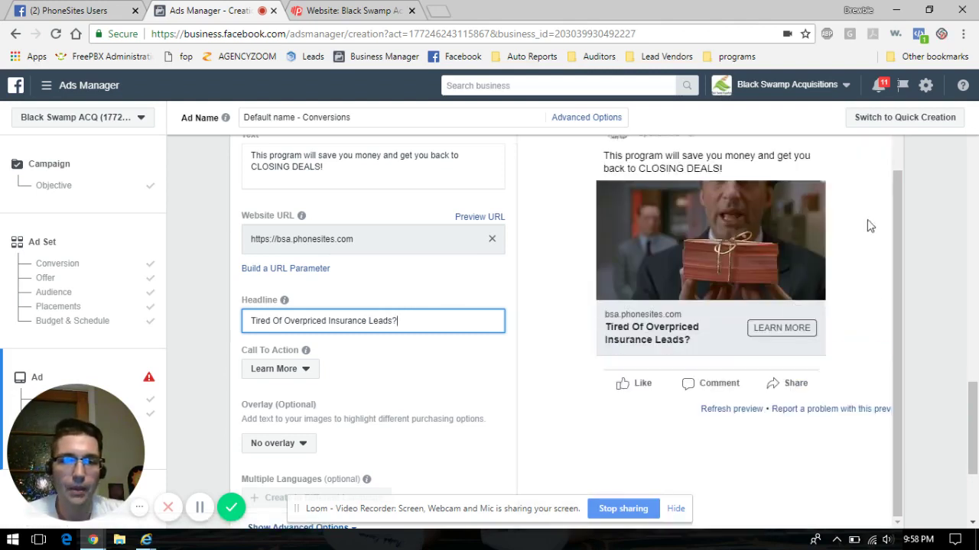
# Step: Look through the available call-to-action options and keep Learn More
pyautogui.click(306, 374)
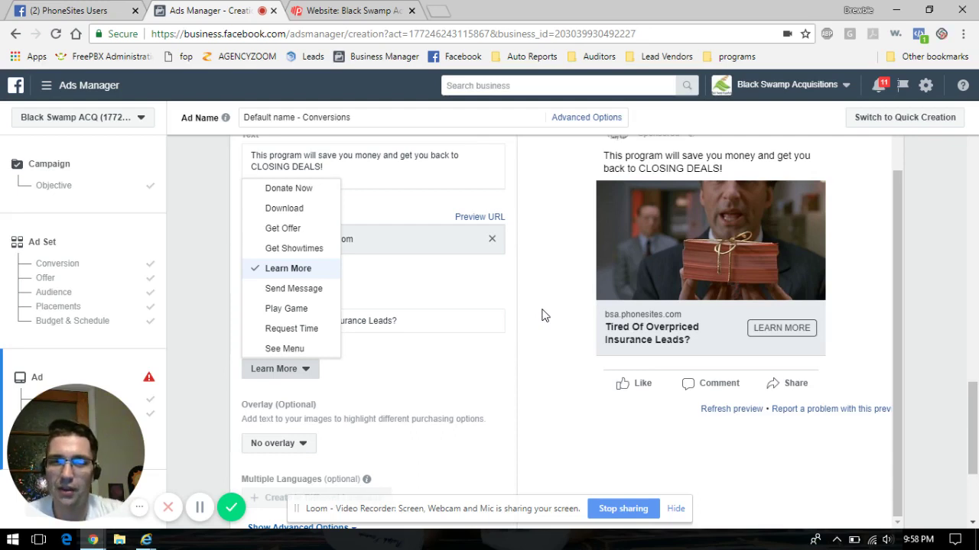
pyautogui.scroll(3, 306, 280)
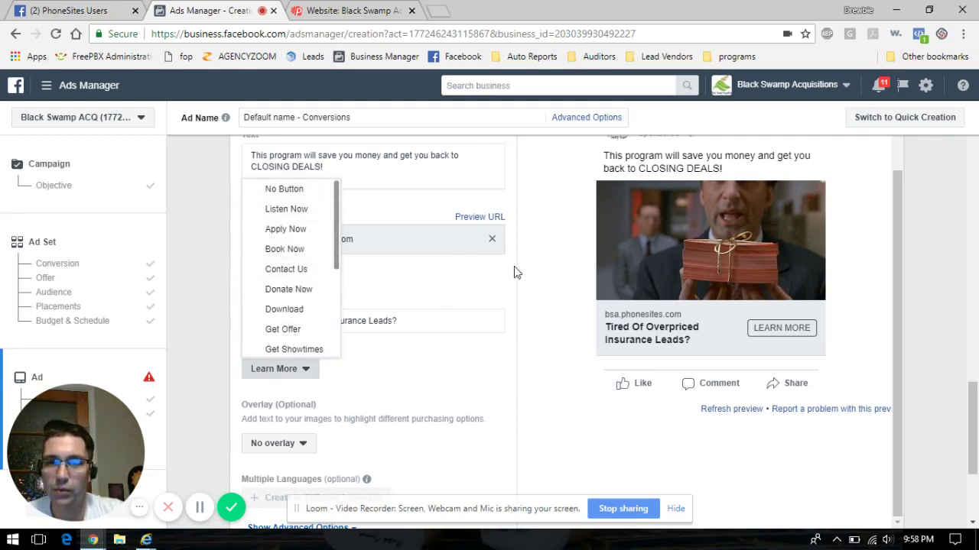
pyautogui.click(525, 283)
pyautogui.scroll(-1, 526, 285)
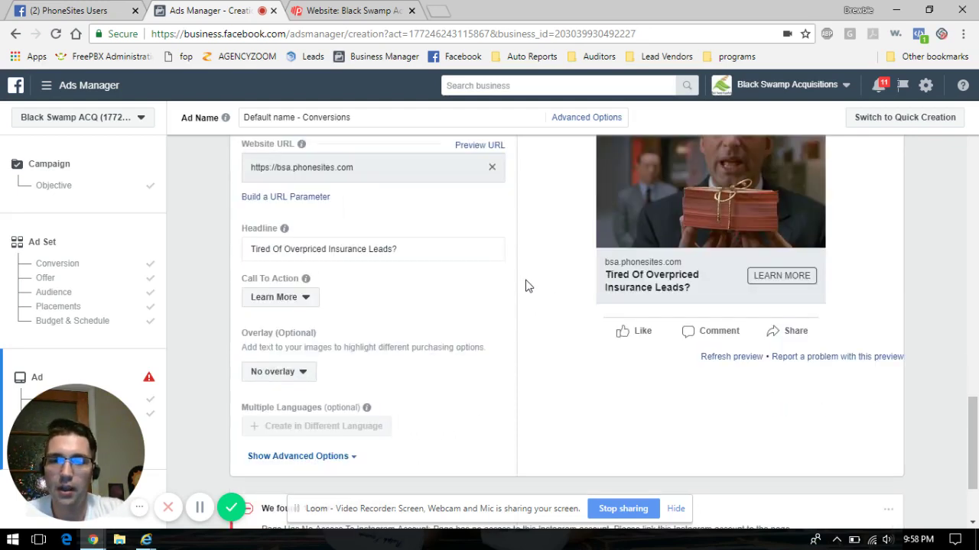
# Step: Check the end of the ad setup for errors and go back up to review the ad preview and images
pyautogui.scroll(-2, 525, 286)
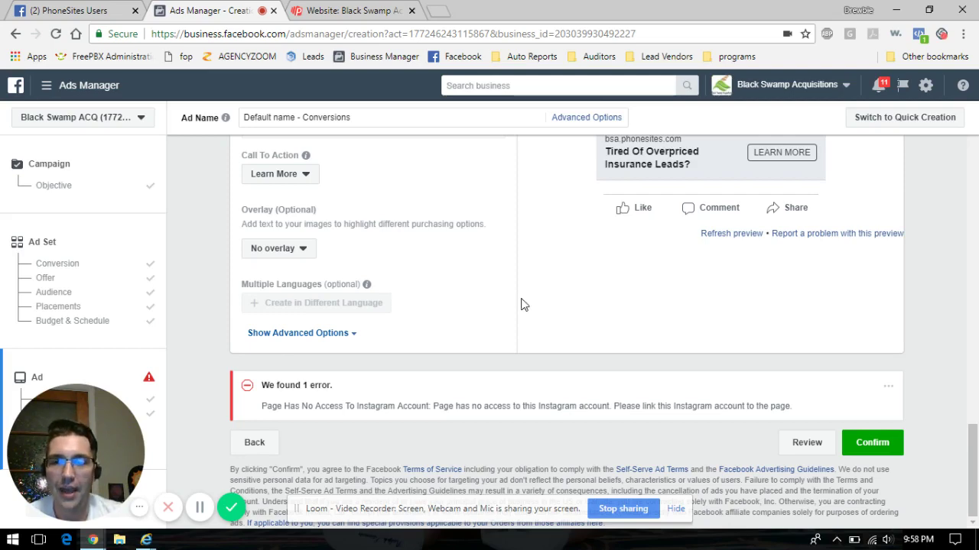
pyautogui.scroll(6, 520, 303)
pyautogui.scroll(1, 547, 338)
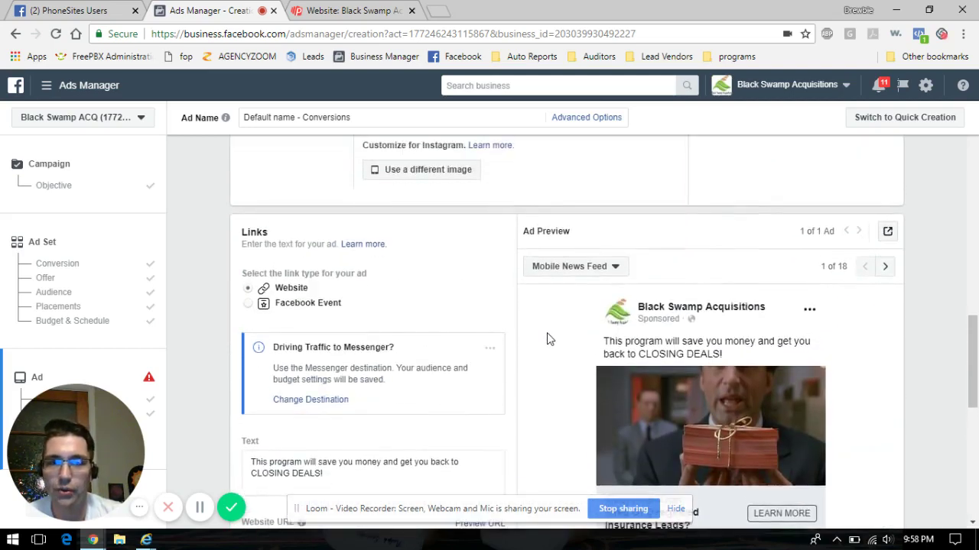
pyautogui.scroll(6, 555, 369)
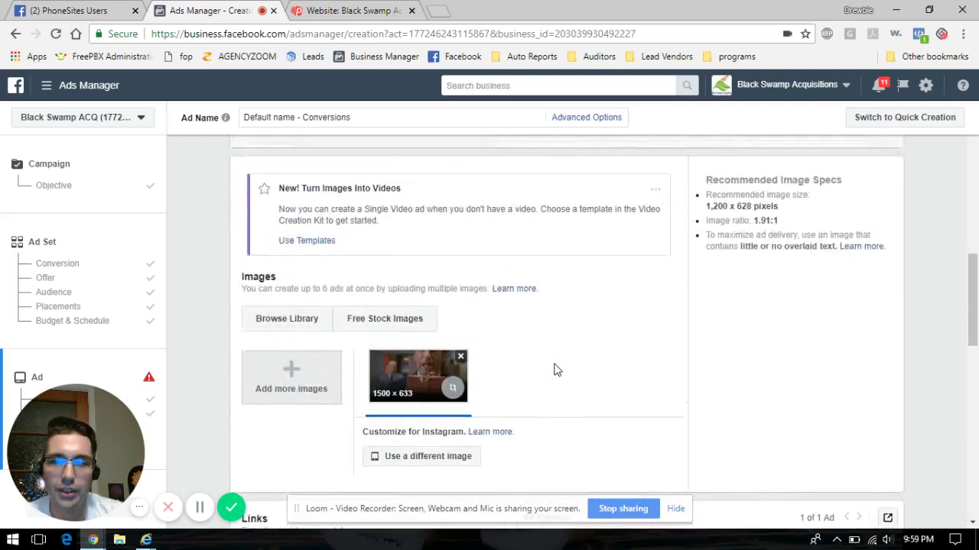